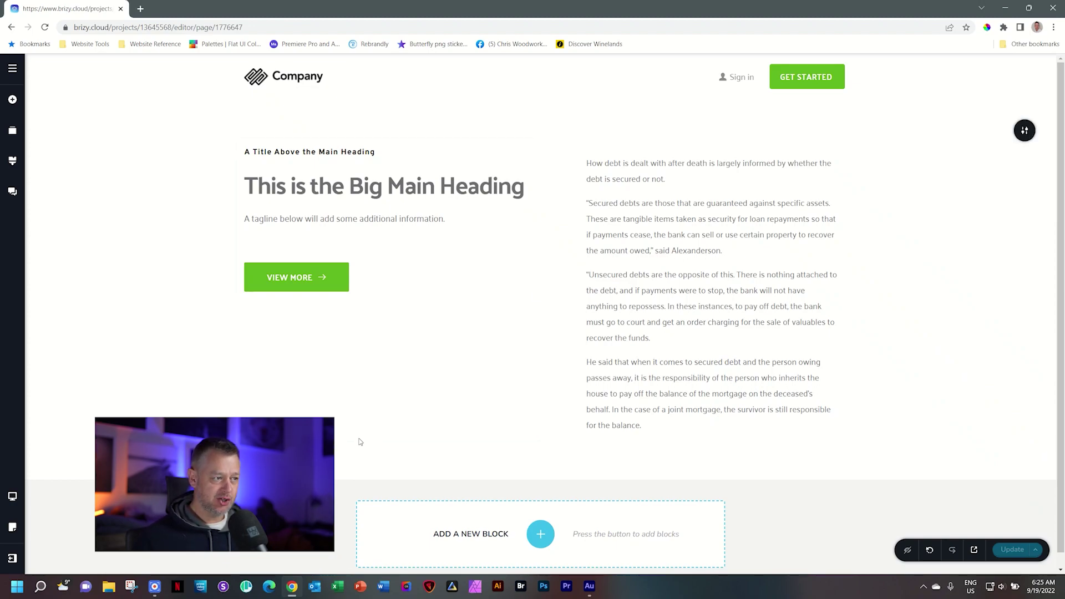
Show the project's Translate settings, with English as the original site language.
{"action": "left_click", "coordinate": [12, 71]}
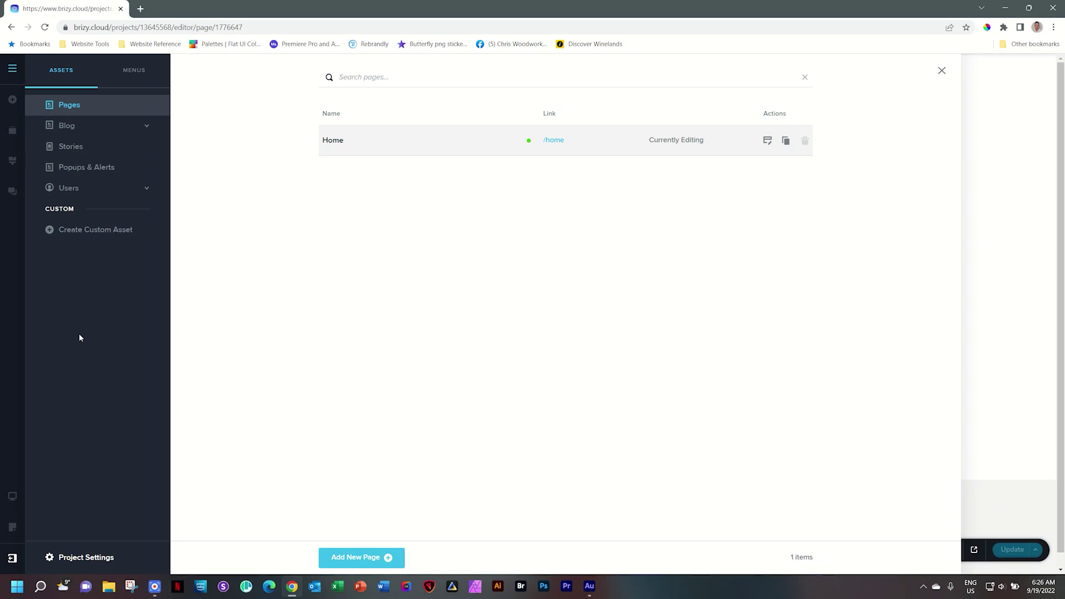
{"action": "left_click", "coordinate": [103, 558]}
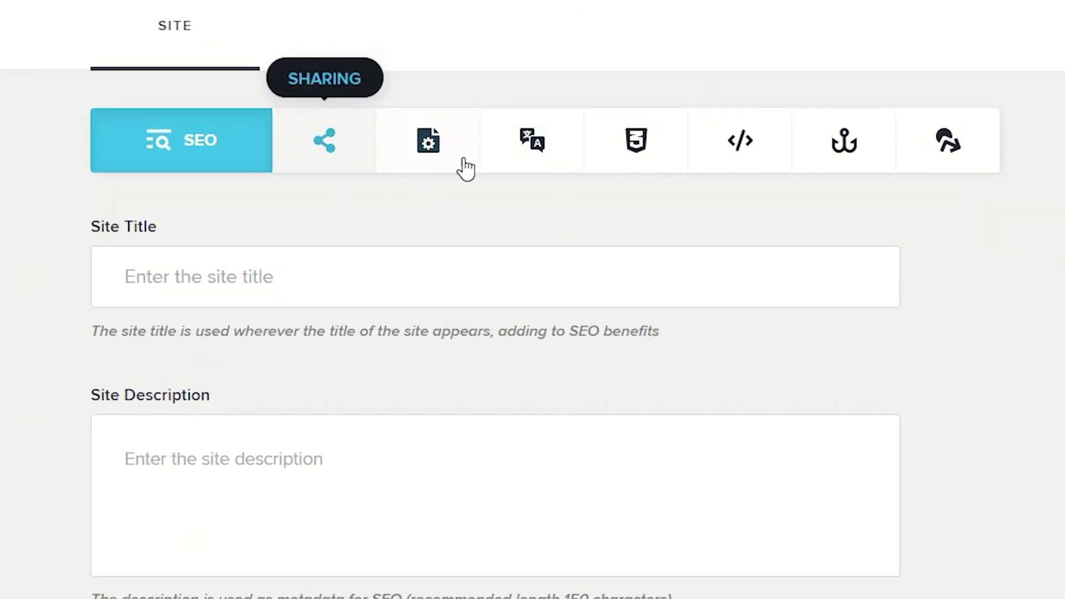
{"action": "left_click", "coordinate": [564, 159]}
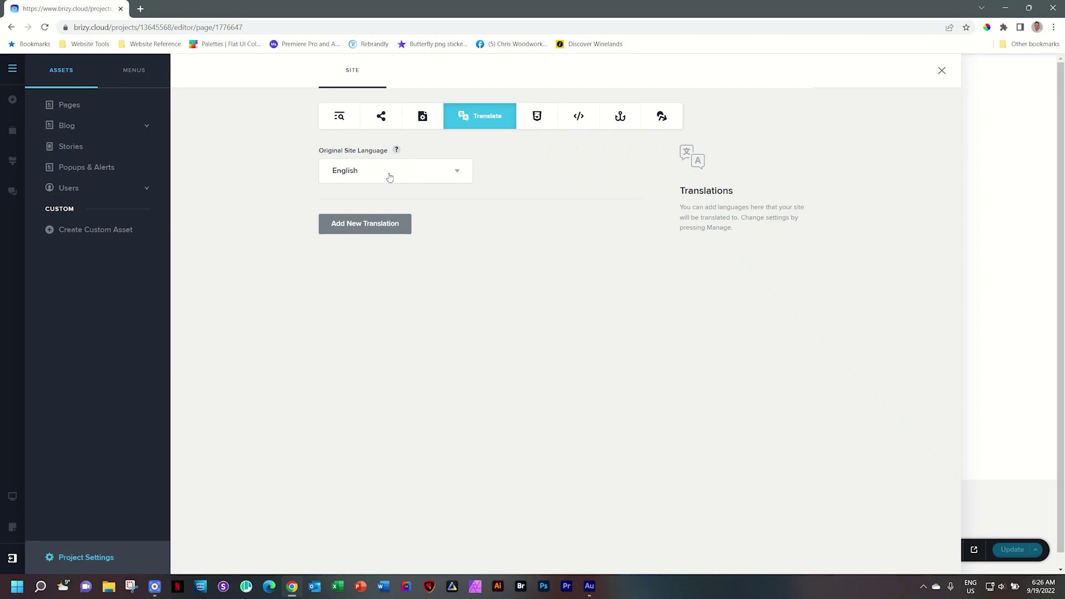
Start a new translation and choose Afrikaans as the target language.
{"action": "left_click", "coordinate": [343, 228]}
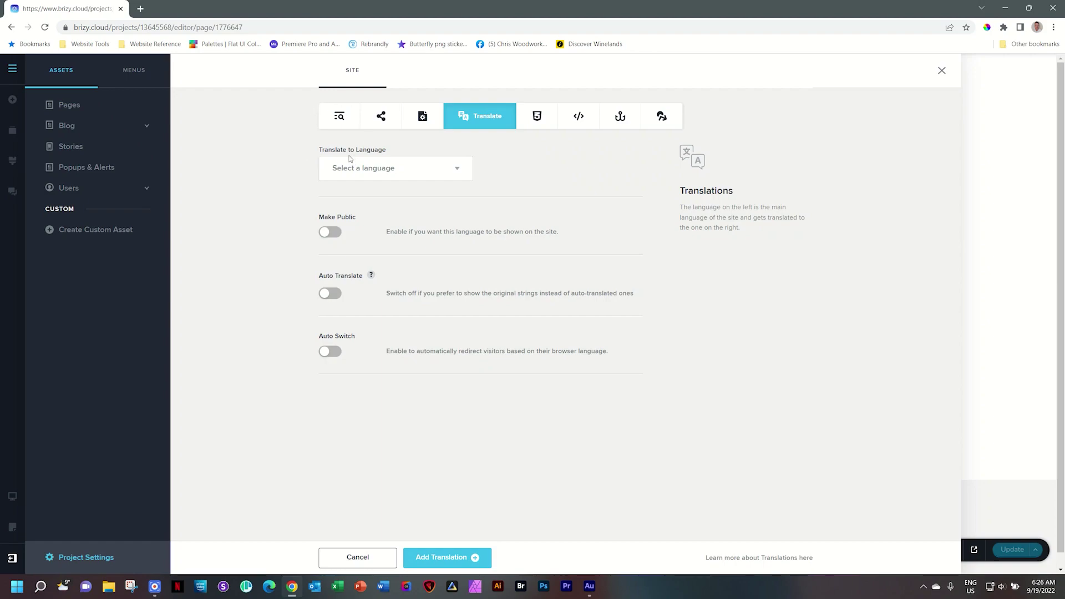
{"action": "left_click", "coordinate": [431, 173]}
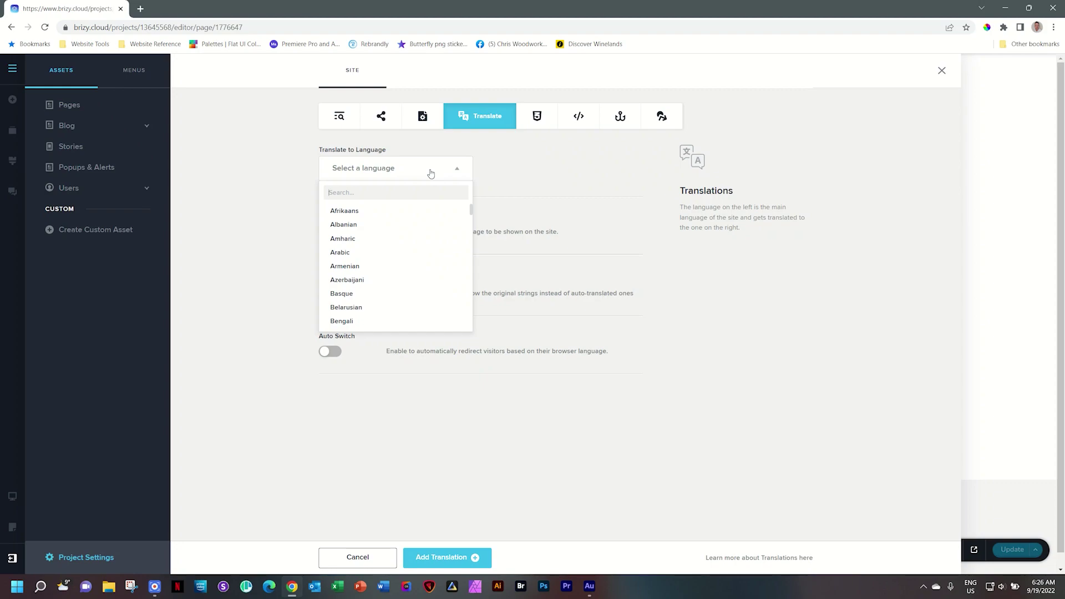
{"action": "left_click", "coordinate": [344, 212]}
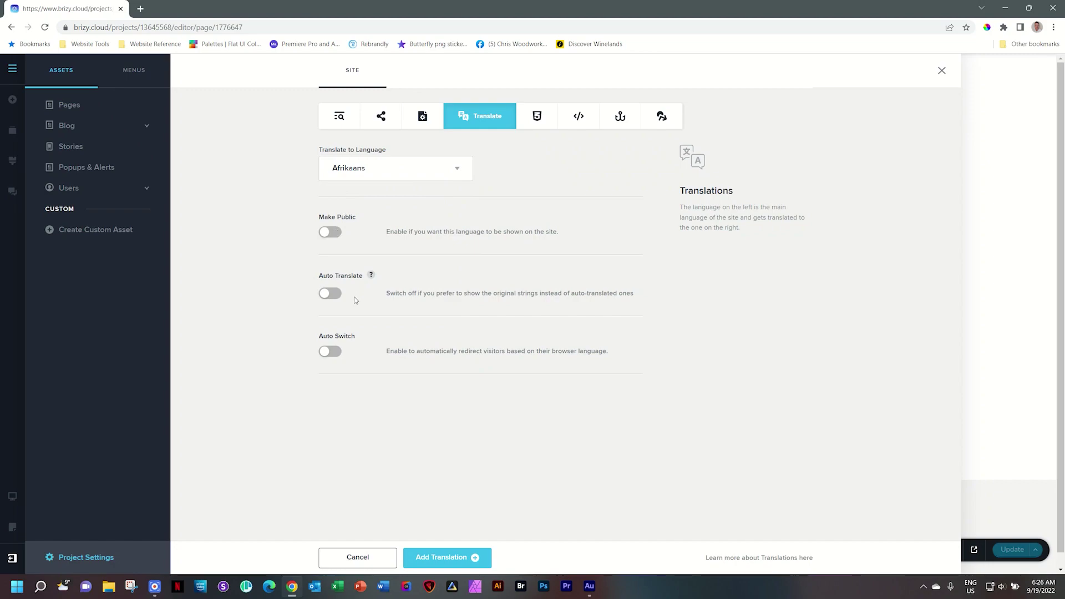
Switch on Make Public for the pending Afrikaans translation.
{"action": "left_click", "coordinate": [331, 234]}
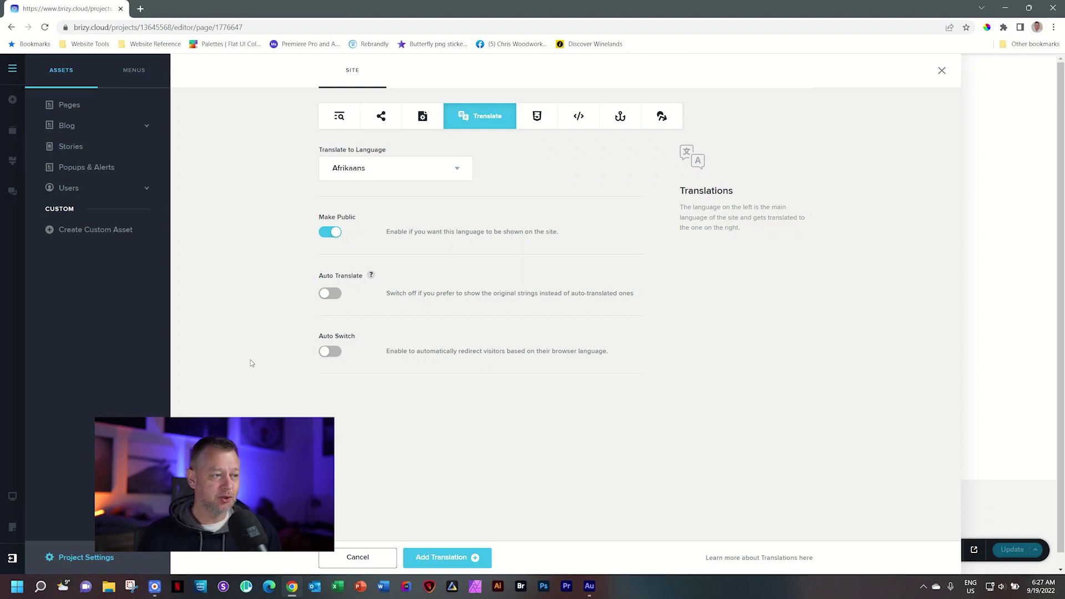
Enable Auto Translate and Auto Switch, then add the English-to-Afrikaans translation.
{"action": "left_click", "coordinate": [333, 295]}
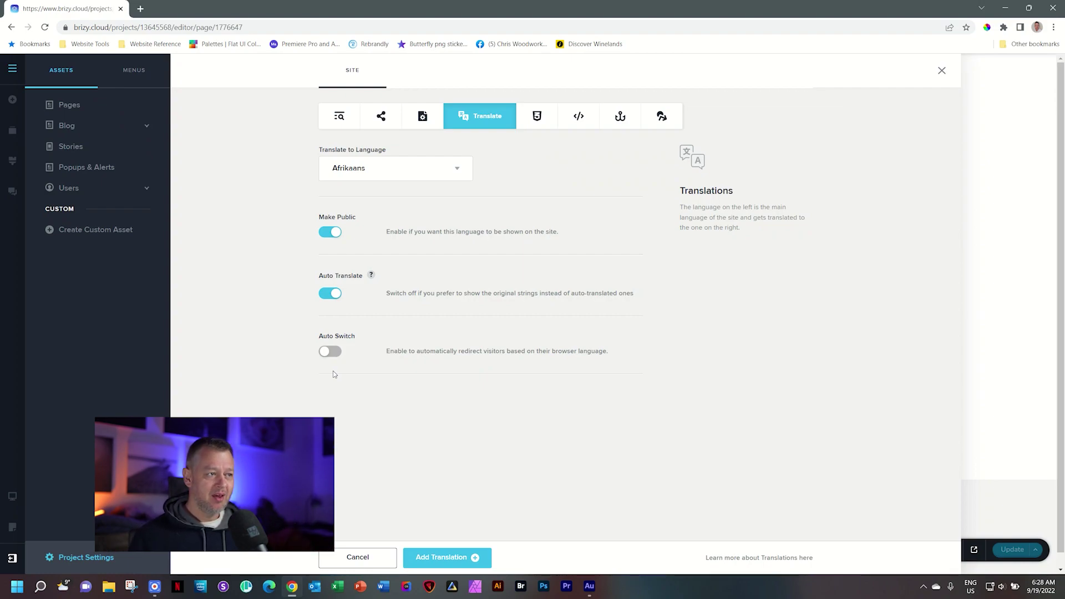
{"action": "left_click", "coordinate": [330, 351]}
{"action": "left_click", "coordinate": [422, 555]}
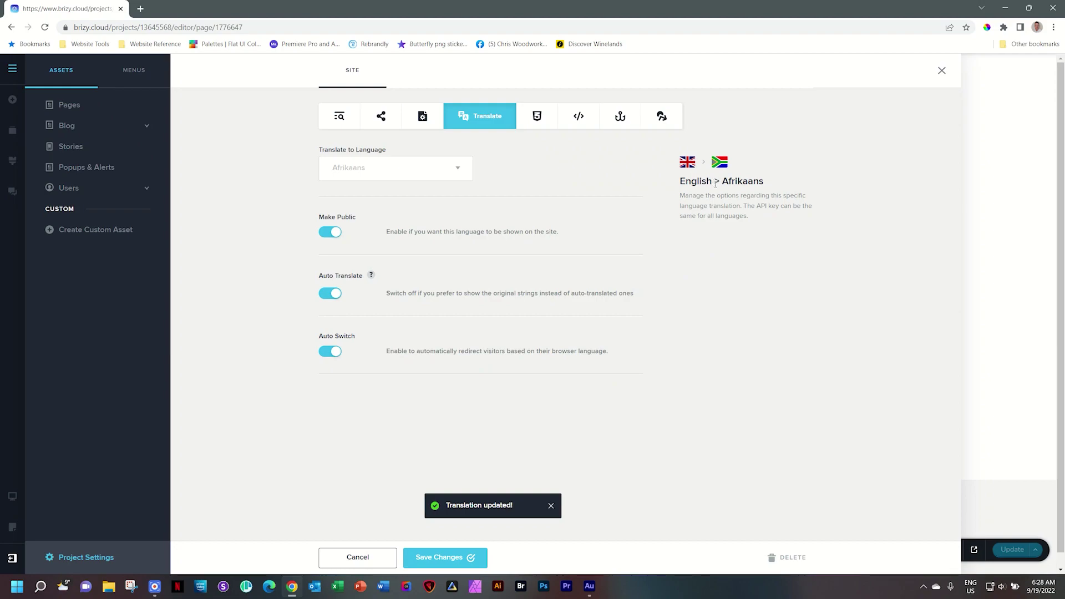
Close project settings, preview the live /en/ site in a new tab, and return to the editor.
{"action": "left_click", "coordinate": [475, 122]}
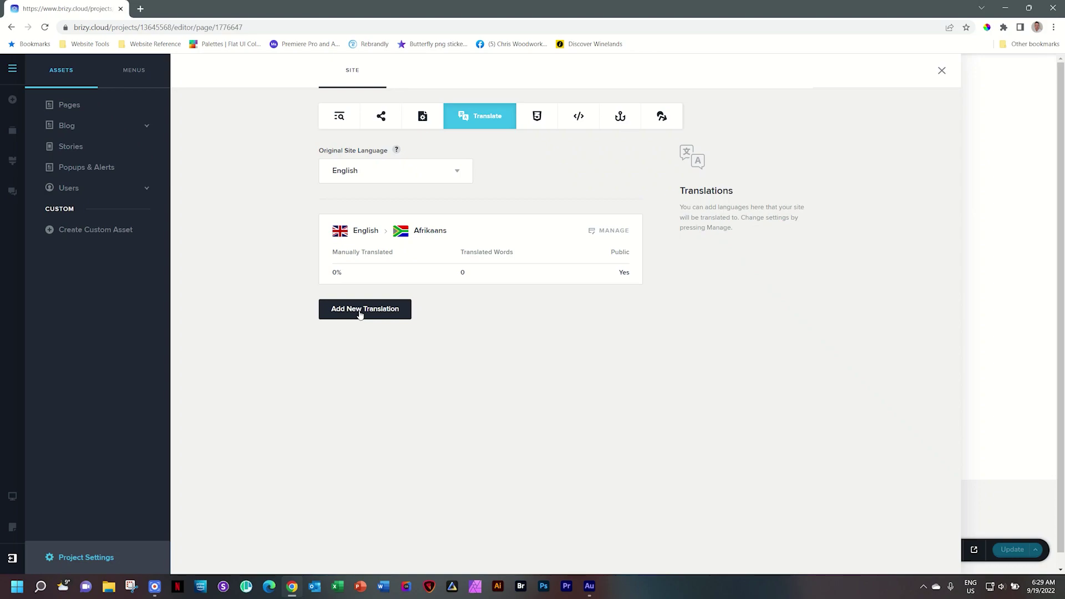
{"action": "left_click", "coordinate": [942, 70]}
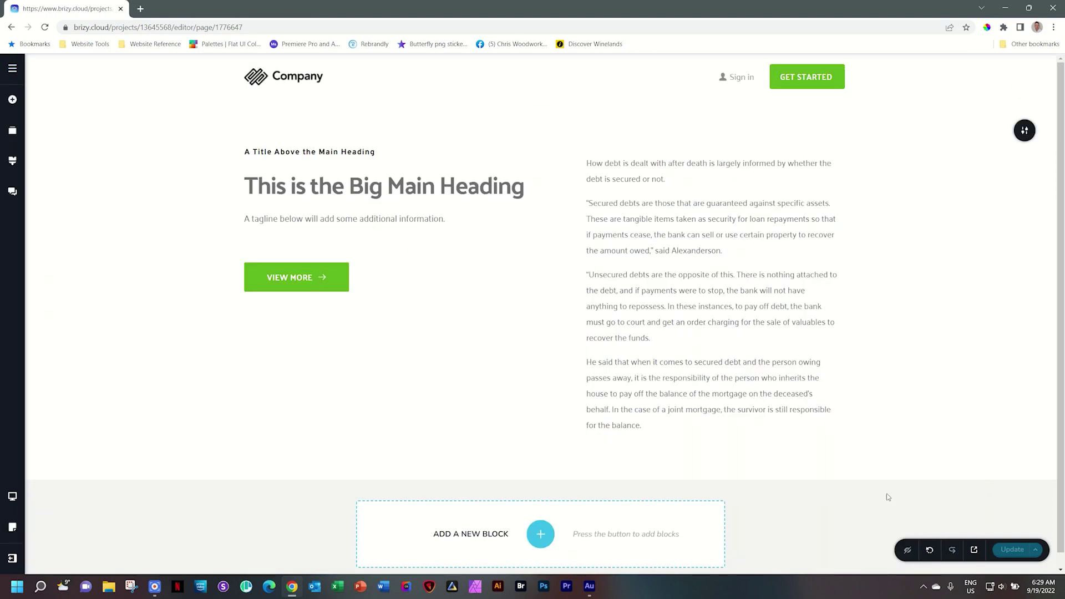
{"action": "left_click", "coordinate": [976, 551]}
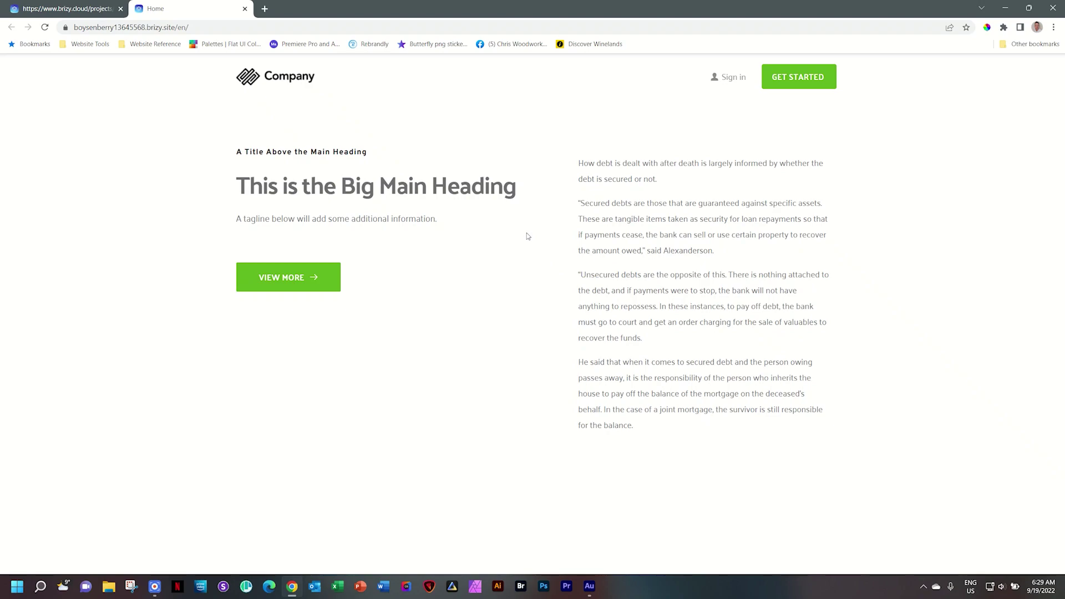
{"action": "left_click", "coordinate": [85, 8]}
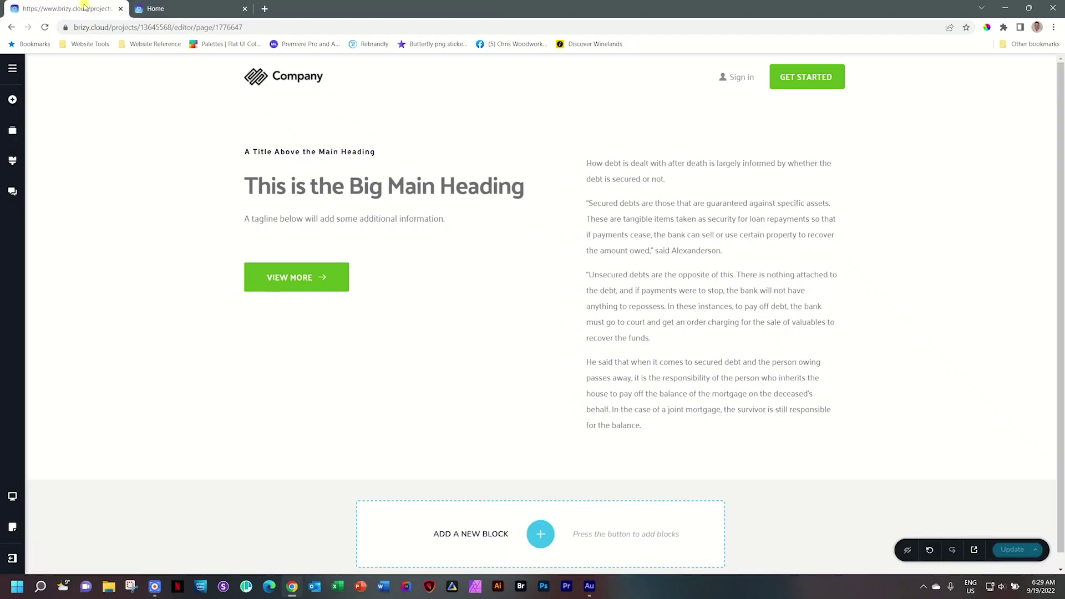
{"action": "left_click", "coordinate": [13, 103]}
Place a right-aligned, narrowed language switcher in the header beside GET STARTED.
{"action": "scroll", "coordinate": [81, 277], "scroll_direction": "down", "scroll_amount": 5}
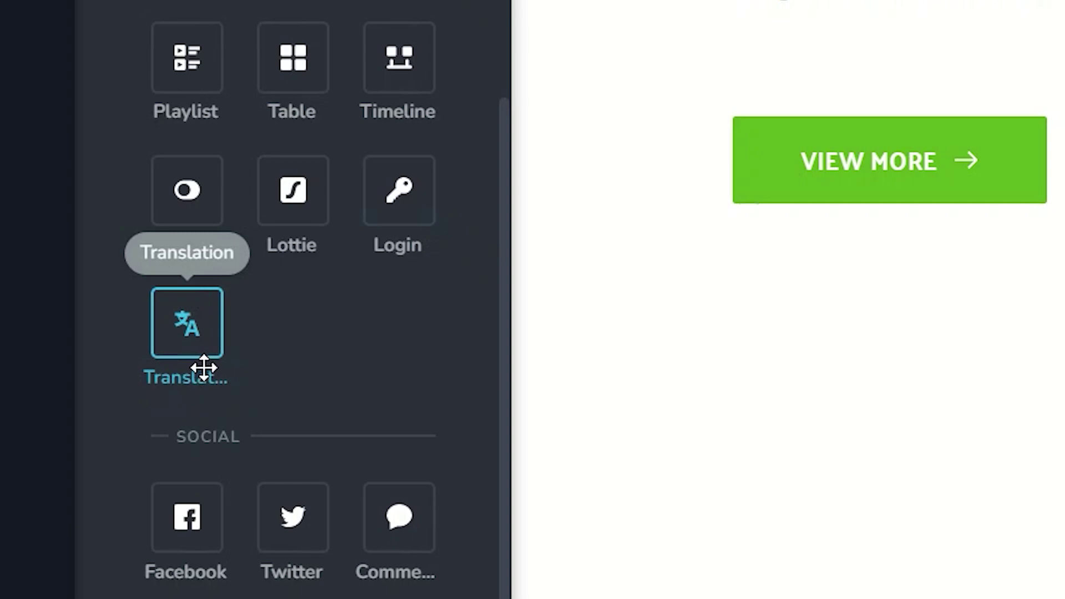
{"action": "left_click_drag", "start_coordinate": [193, 325], "coordinate": [844, 78]}
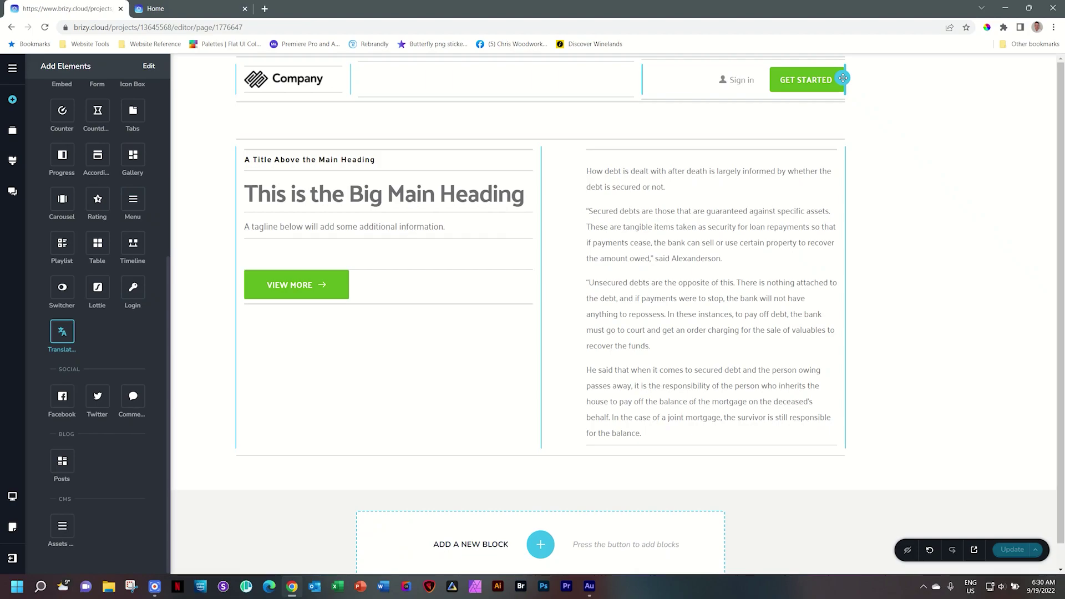
{"action": "left_click_drag", "start_coordinate": [843, 78], "coordinate": [844, 78]}
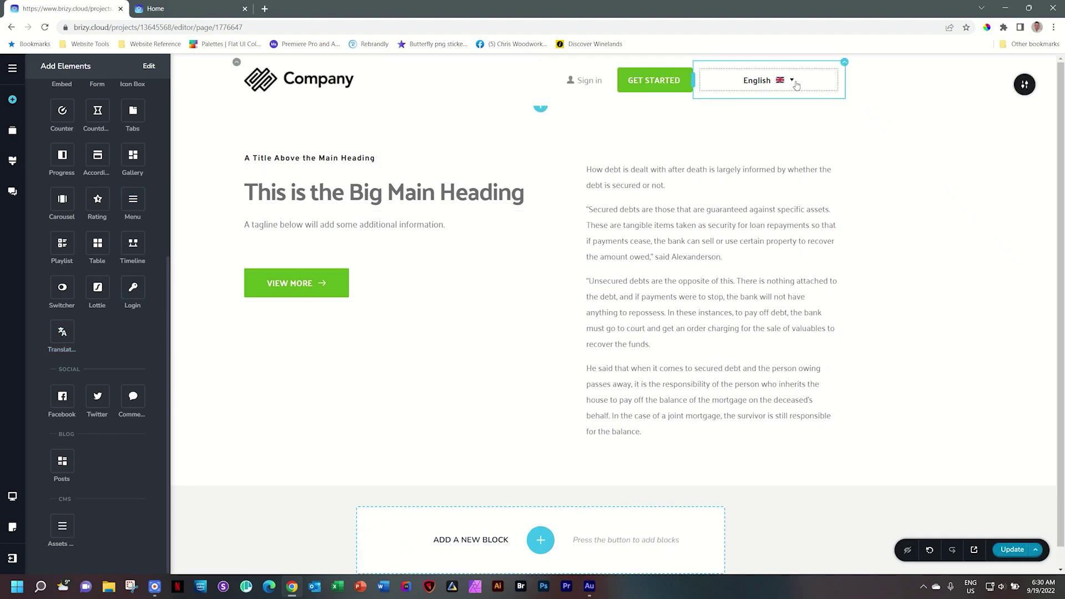
{"action": "left_click", "coordinate": [761, 83]}
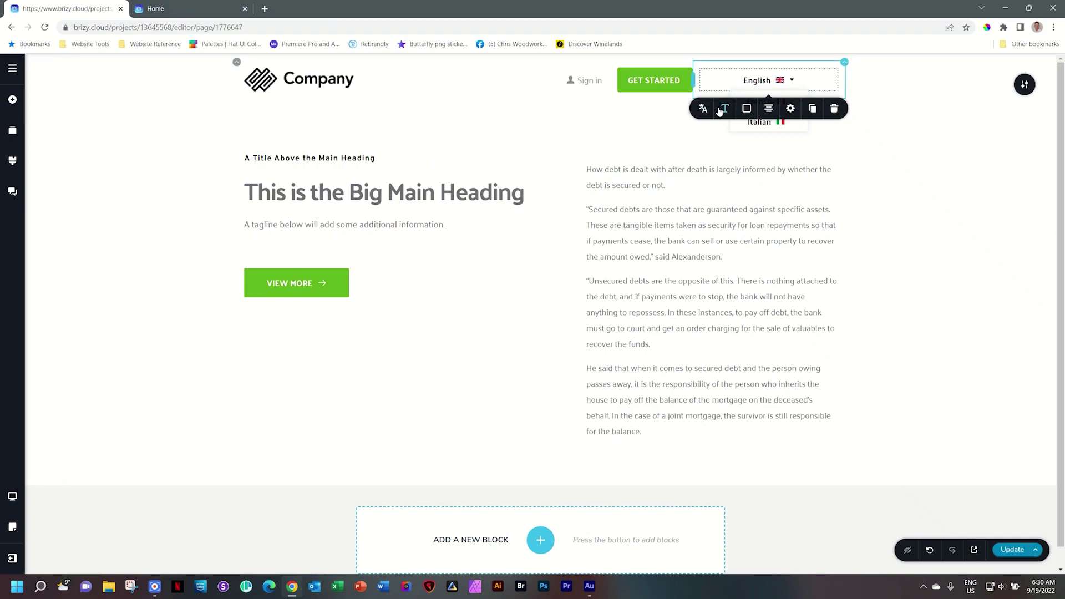
{"action": "left_click", "coordinate": [769, 108]}
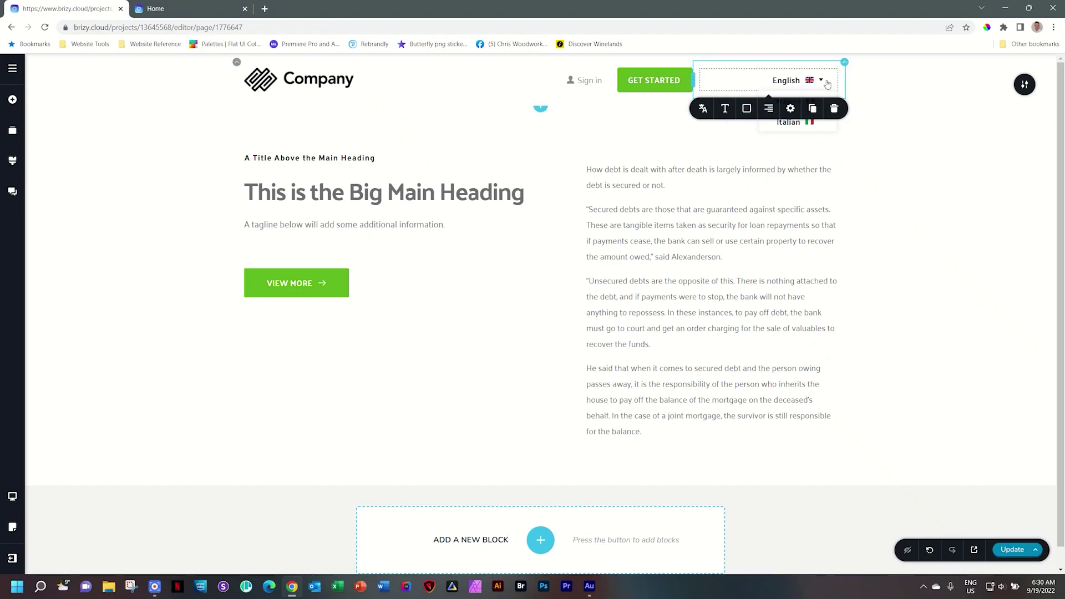
{"action": "left_click_drag", "start_coordinate": [694, 80], "coordinate": [743, 55]}
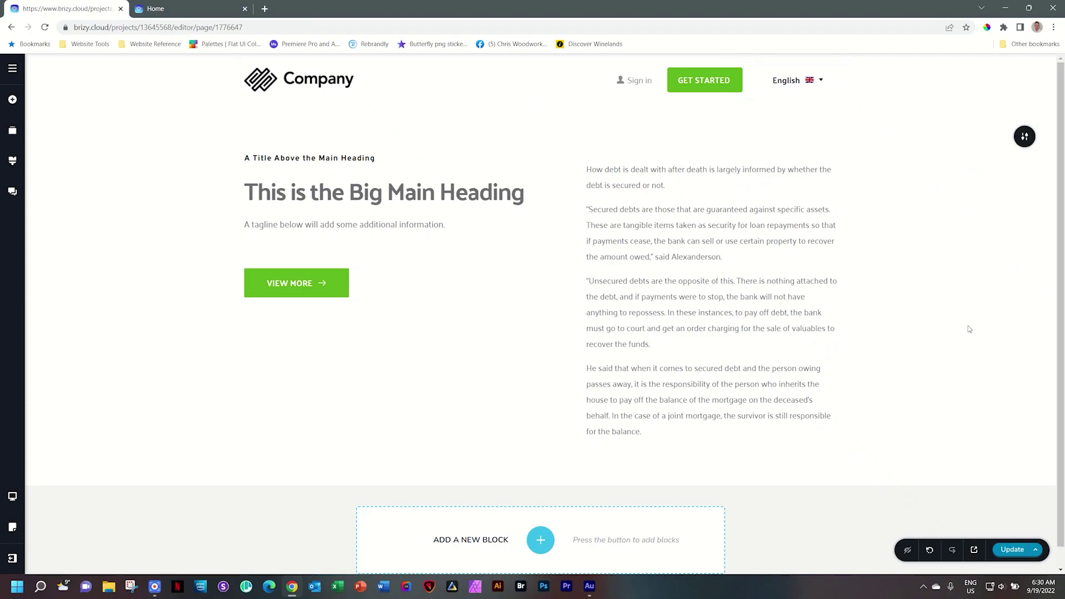
Publish the page with Update and reload the live site tab.
{"action": "left_click", "coordinate": [1011, 555]}
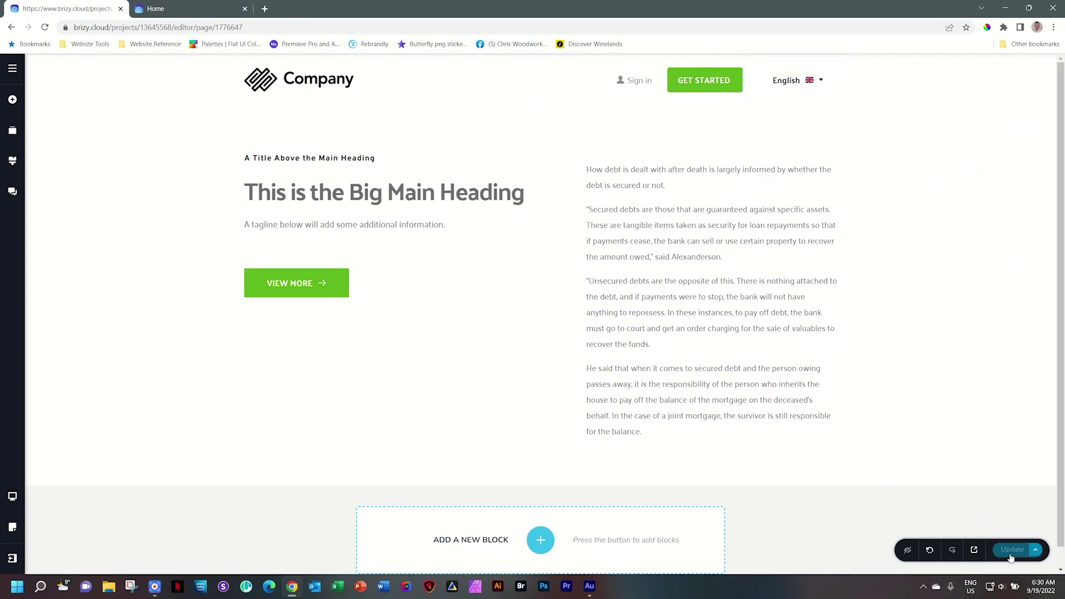
{"action": "left_click", "coordinate": [201, 8]}
{"action": "left_click", "coordinate": [47, 28]}
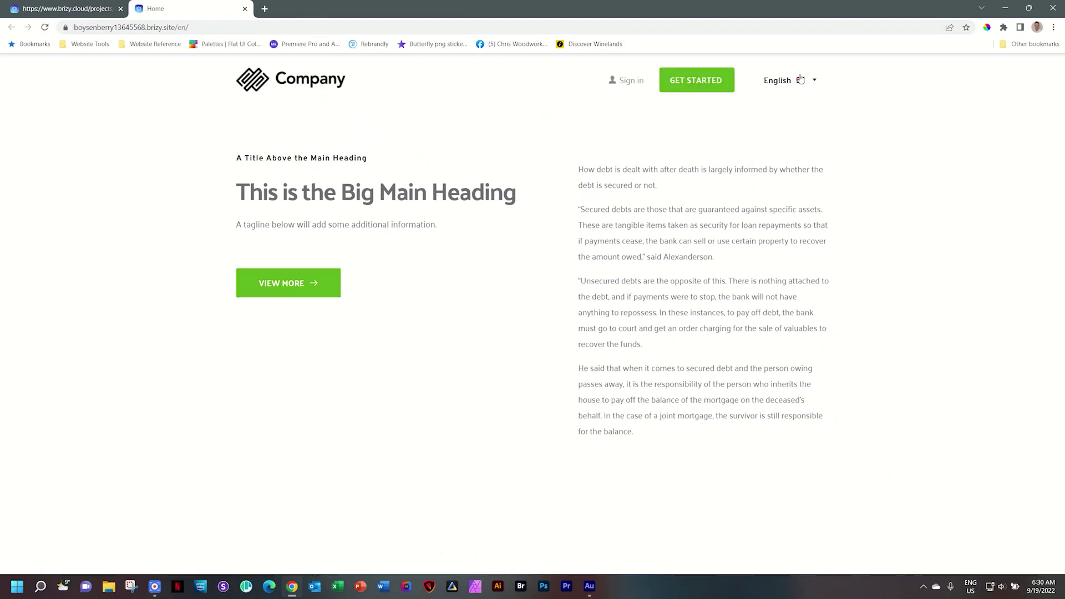
Switch the live site to Afrikaans from the header language dropdown, then go back to the editor.
{"action": "left_click", "coordinate": [813, 83]}
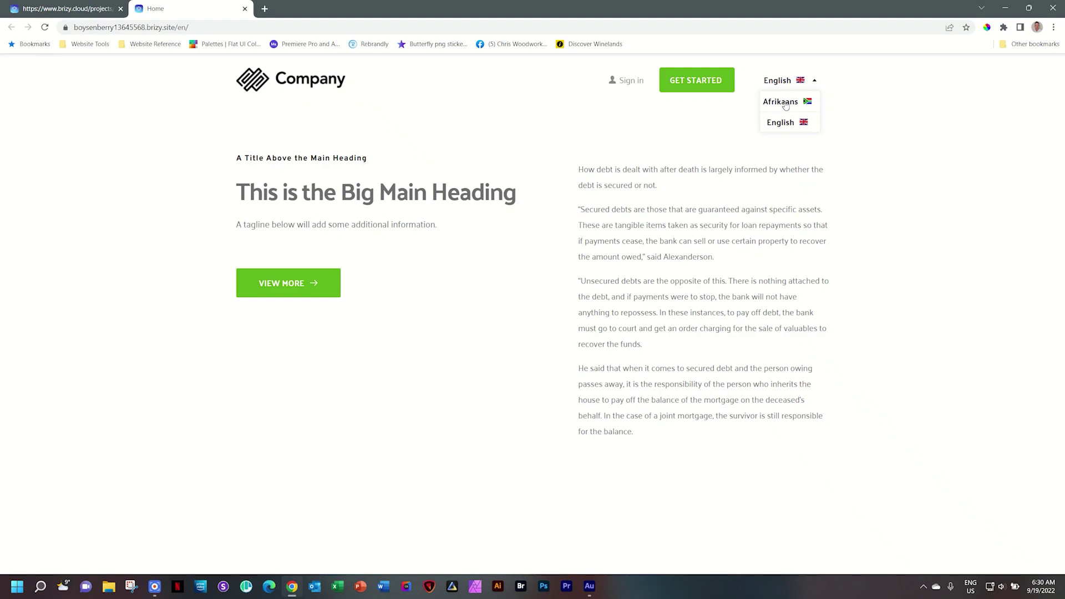
{"action": "left_click", "coordinate": [781, 102]}
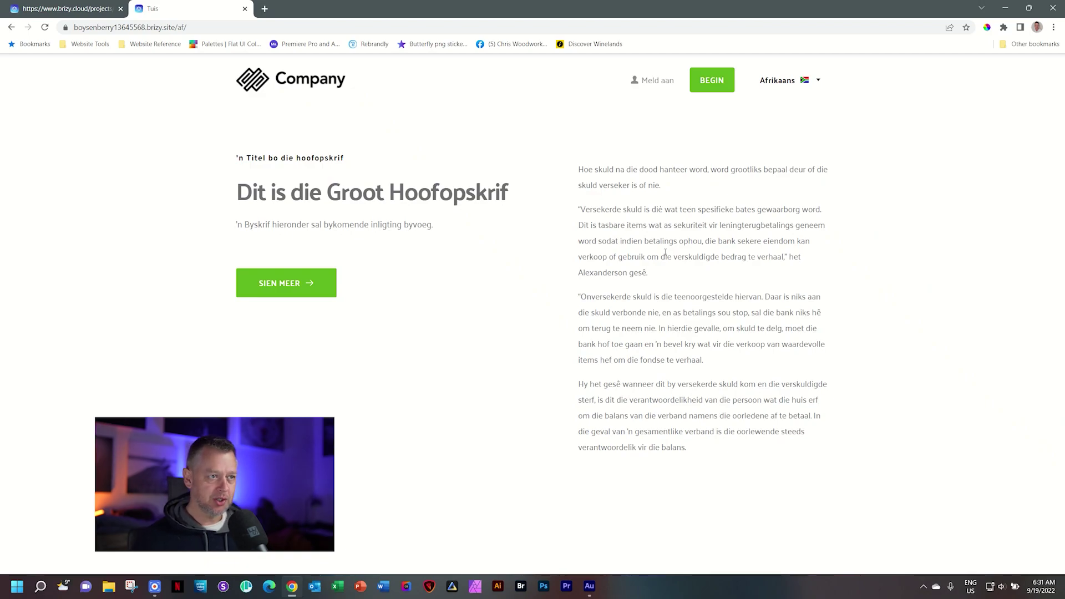
{"action": "left_click", "coordinate": [88, 10]}
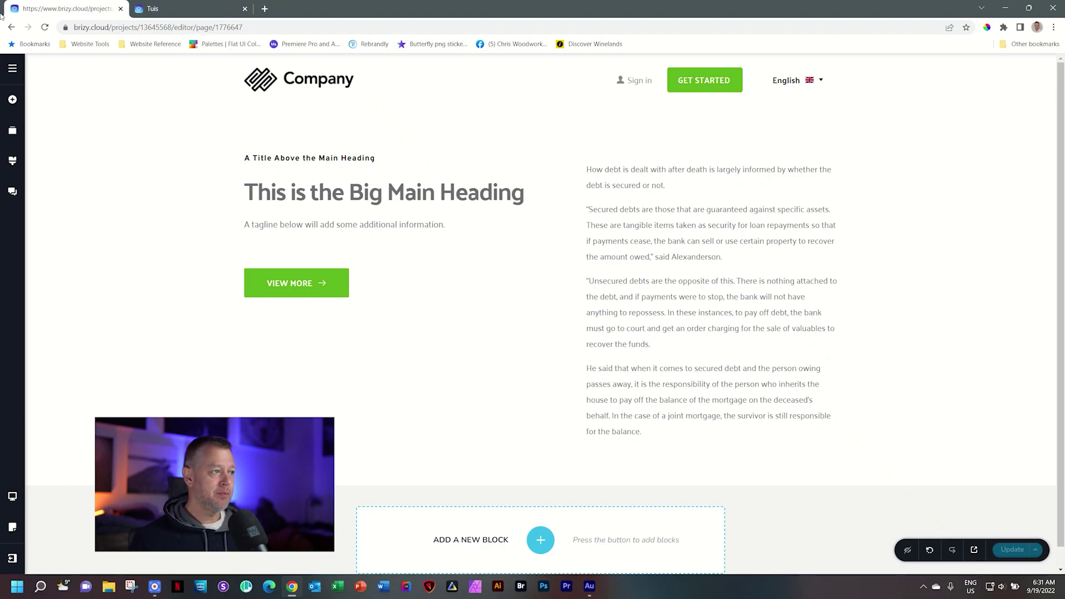
{"action": "left_click", "coordinate": [13, 68]}
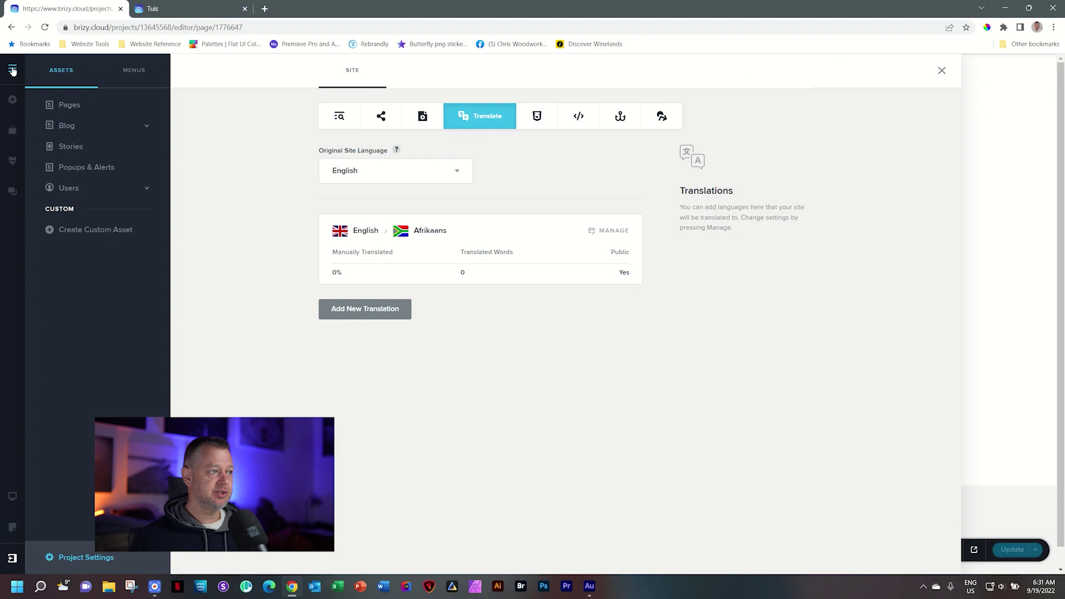
Show the Home page's translated strings in its TRANSLATE tab.
{"action": "left_click", "coordinate": [65, 107]}
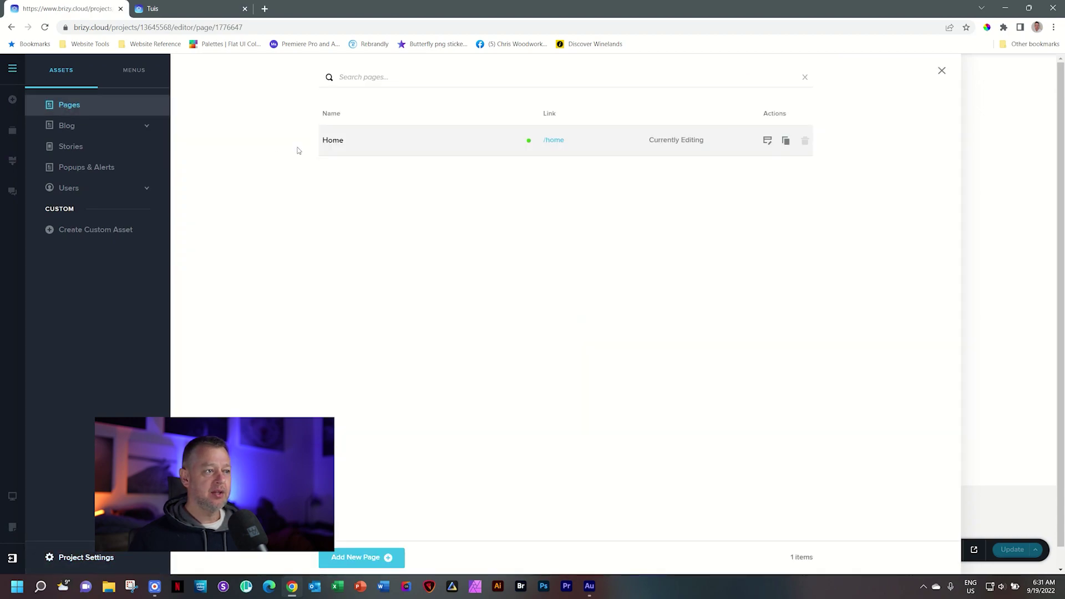
{"action": "left_click", "coordinate": [332, 145]}
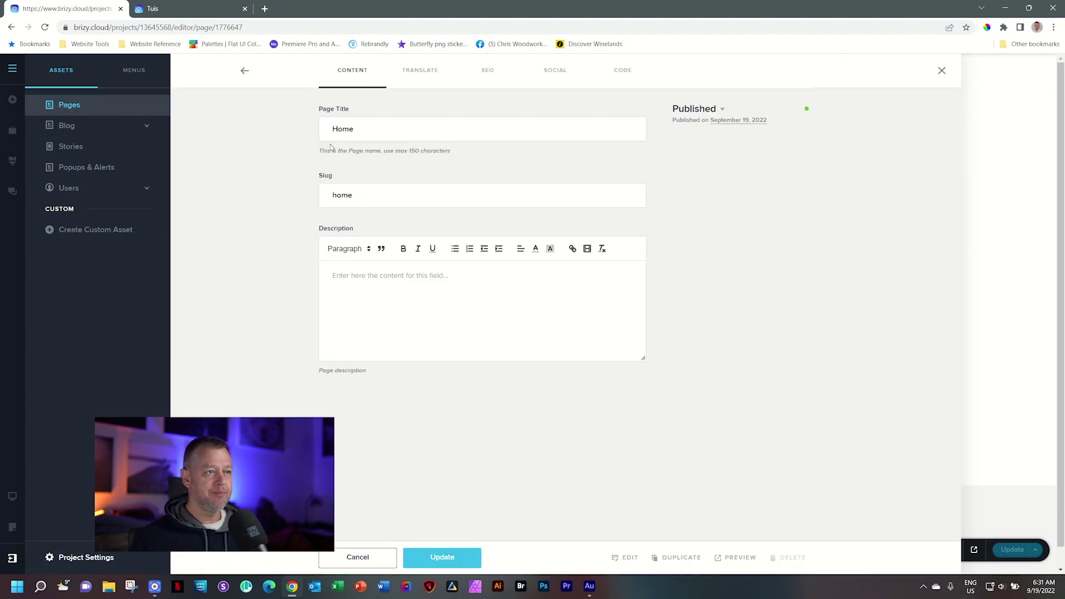
{"action": "left_click", "coordinate": [418, 72]}
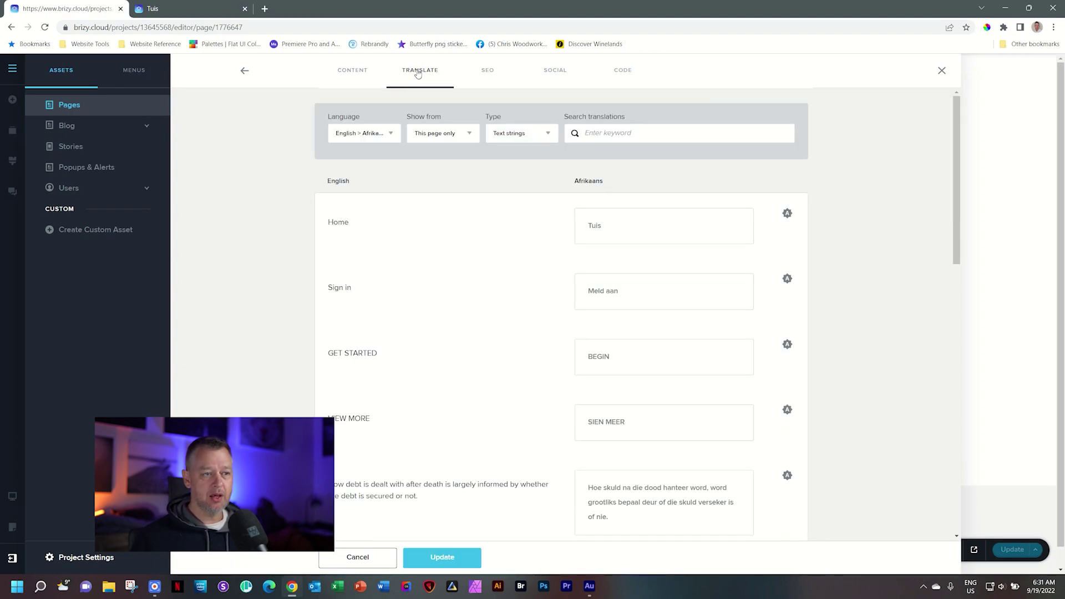
{"action": "scroll", "coordinate": [669, 324], "scroll_direction": "down", "scroll_amount": 2}
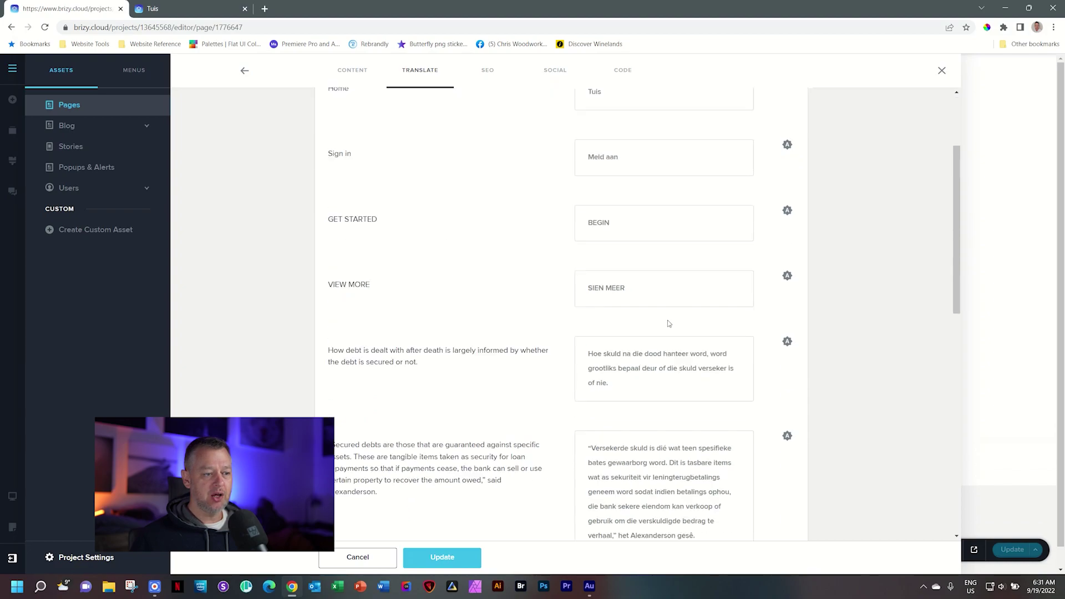
{"action": "scroll", "coordinate": [669, 323], "scroll_direction": "down", "scroll_amount": 7}
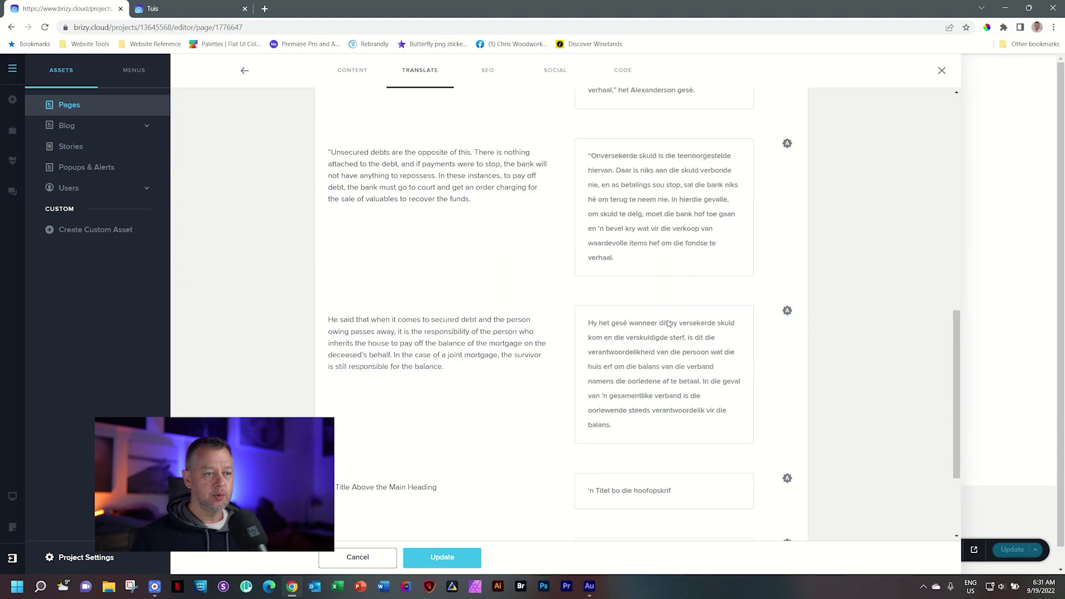
{"action": "scroll", "coordinate": [669, 324], "scroll_direction": "up", "scroll_amount": 10}
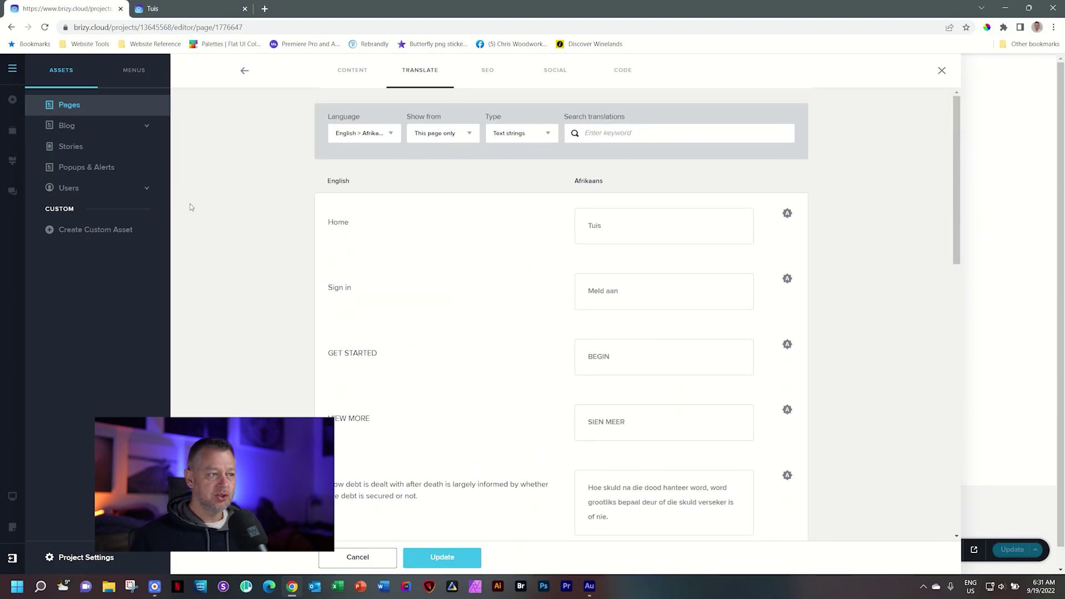
Replace 'Meld aan' with 'Teken Aan' for Sign in and save with Update.
{"action": "left_click_drag", "start_coordinate": [622, 291], "coordinate": [570, 296]}
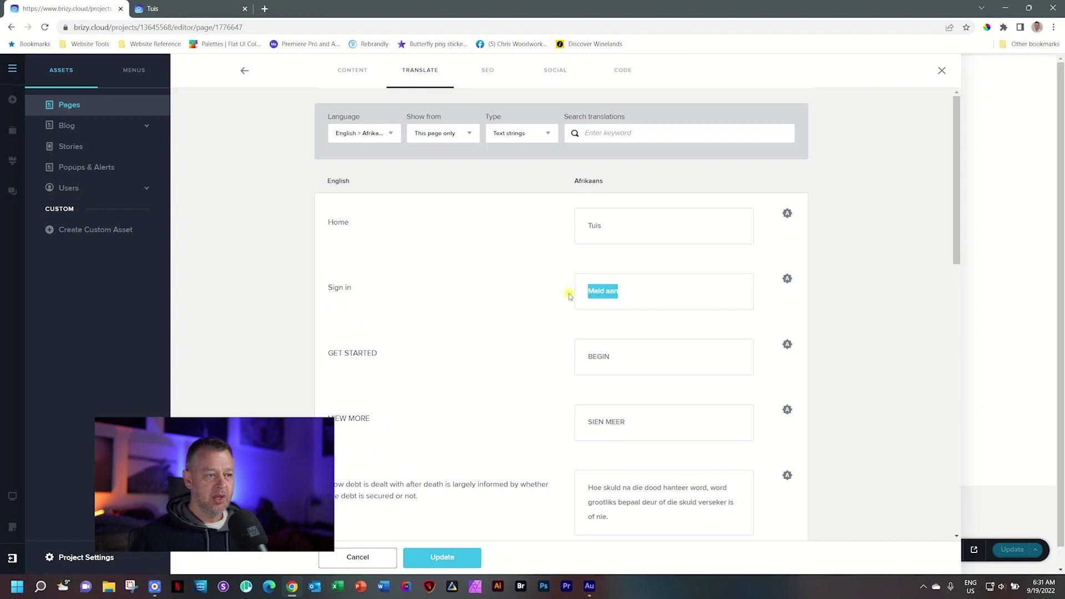
{"action": "type", "text": "Teken AA"}
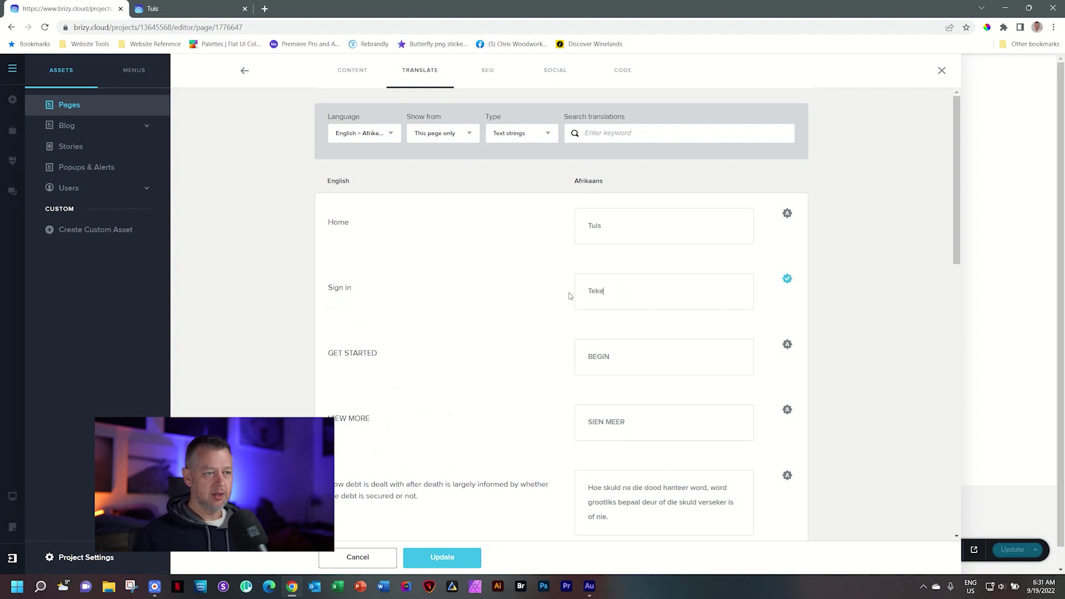
{"action": "key", "text": "BackSpace"}
{"action": "type", "text": "an"}
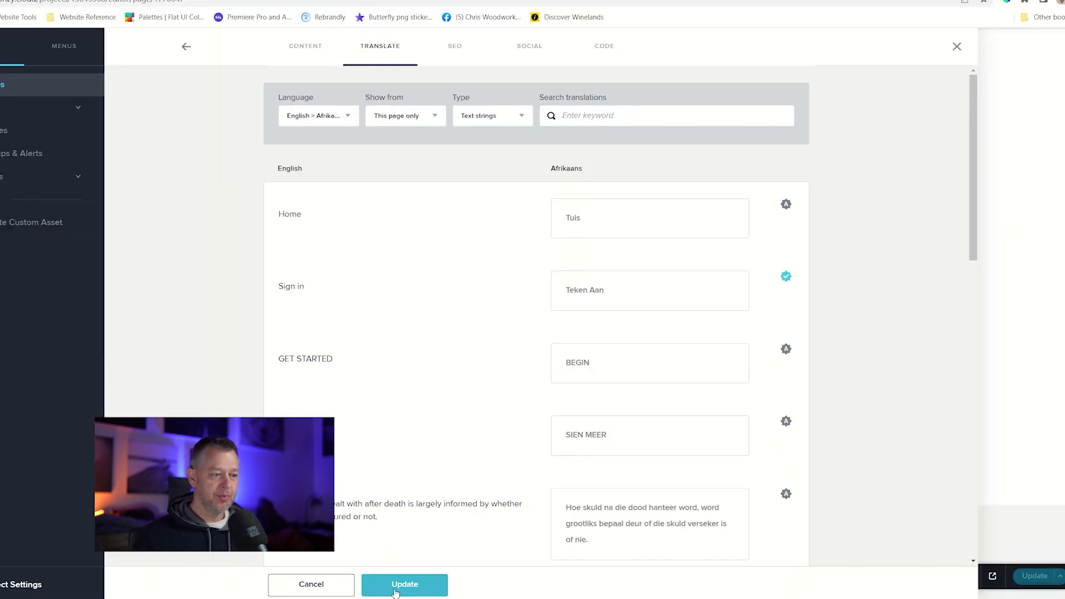
{"action": "left_click", "coordinate": [441, 557]}
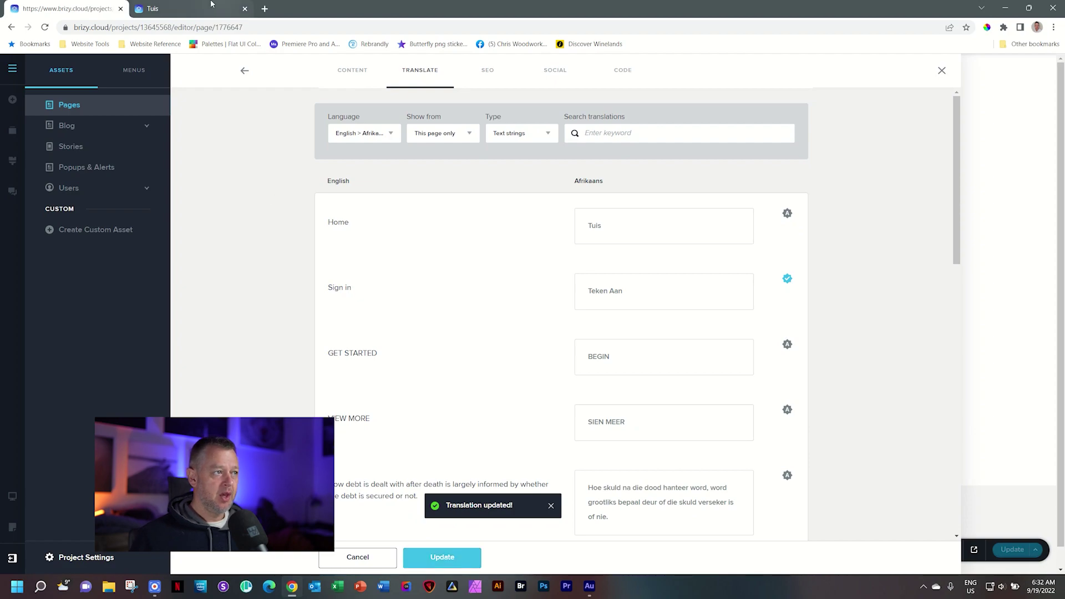
Reload the live Afrikaans site in the Tuis tab to check the Sign in text.
{"action": "left_click", "coordinate": [222, 9]}
{"action": "left_click", "coordinate": [45, 26]}
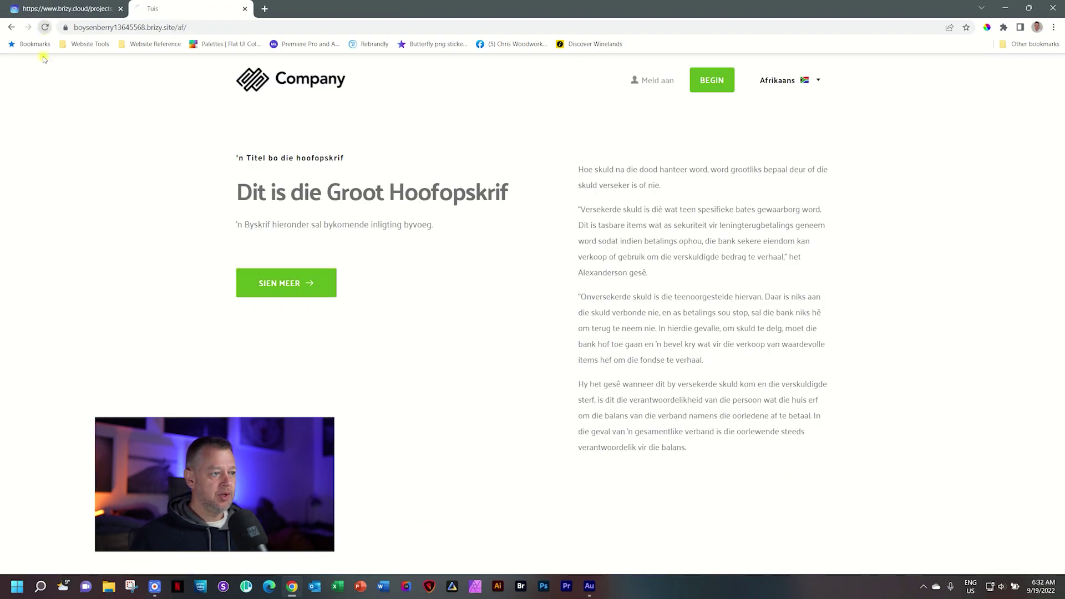